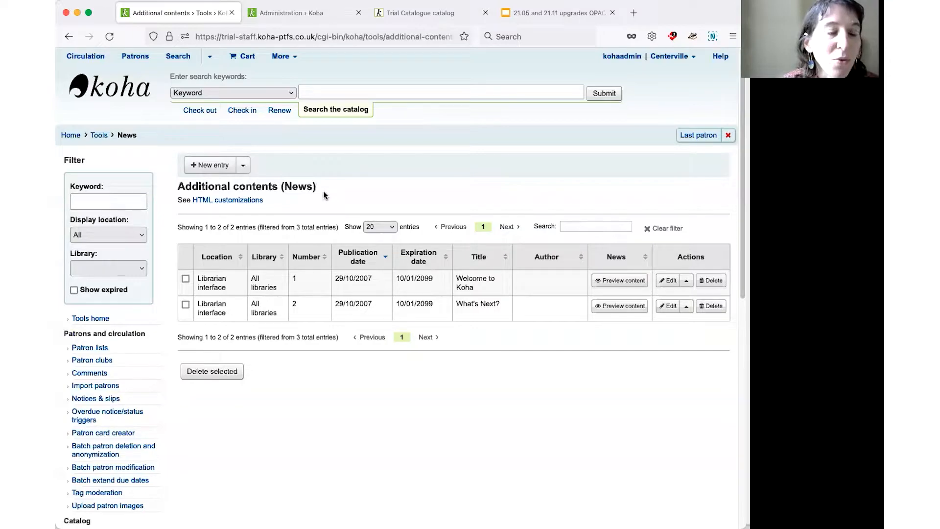
# Review the display location options for a new news entry, leaving it without saving
pyautogui.click(208, 167)
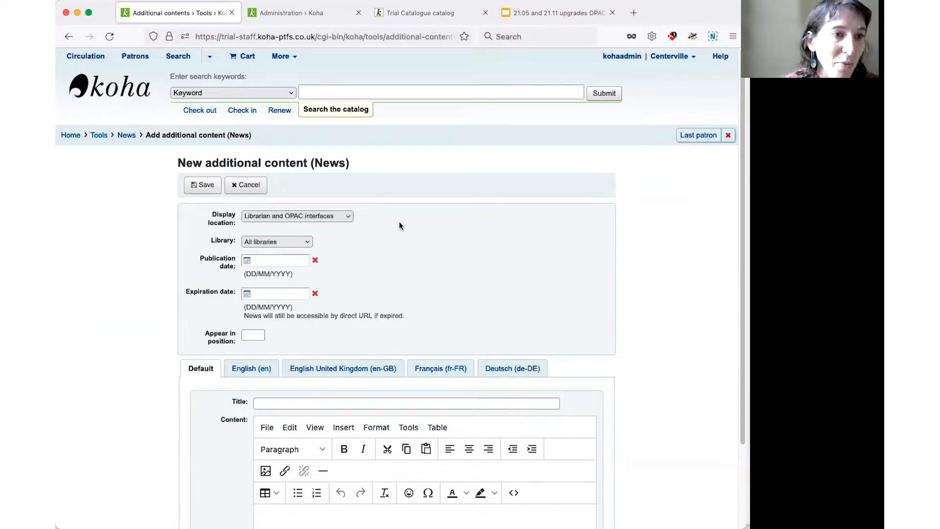
pyautogui.click(348, 217)
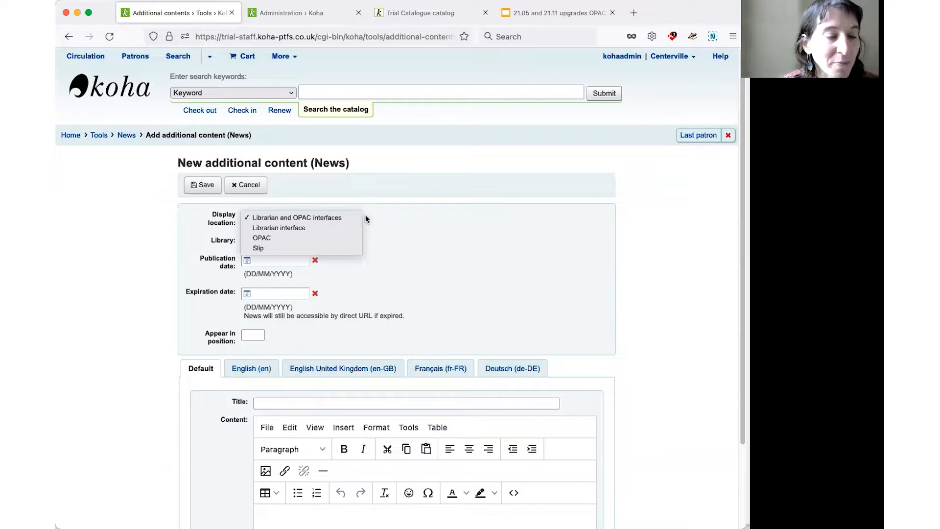
pyautogui.click(409, 227)
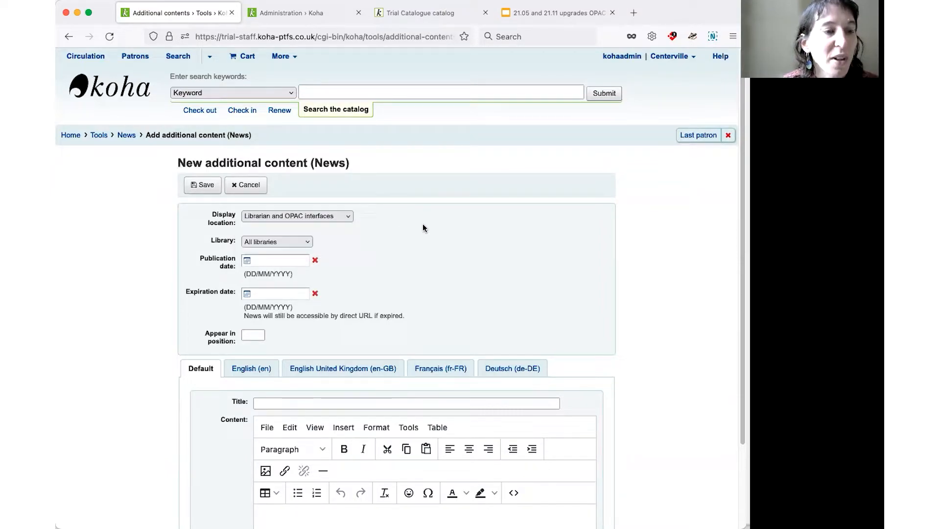
pyautogui.click(254, 187)
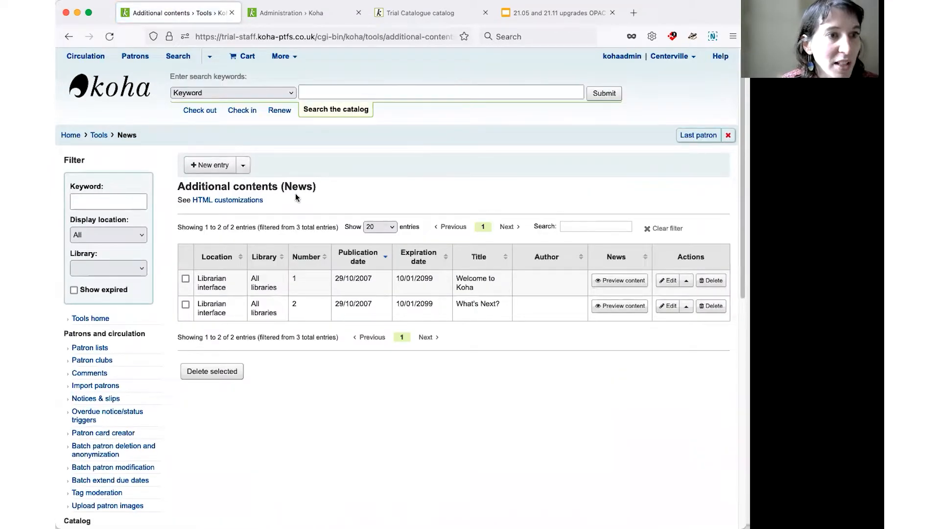
# Open the HTML customizations list and look at the header of the public catalogue it controls
pyautogui.click(233, 200)
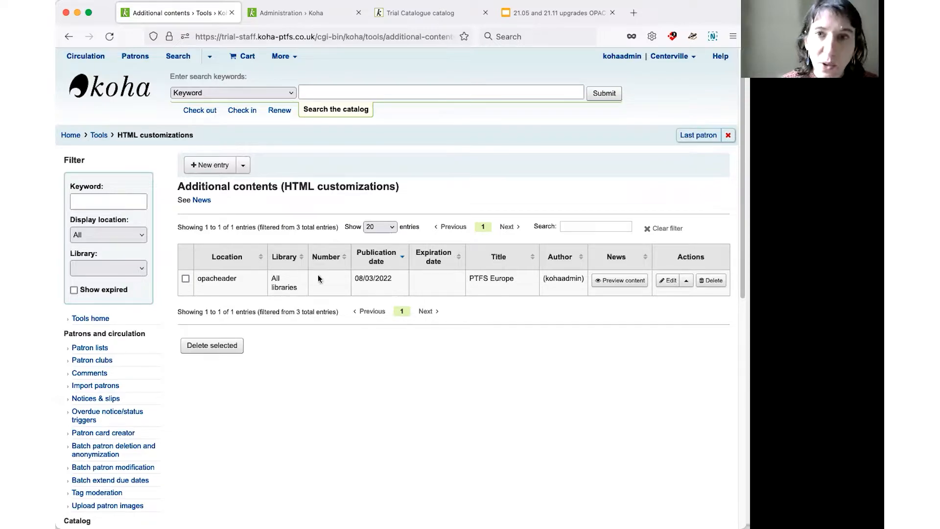
pyautogui.click(423, 14)
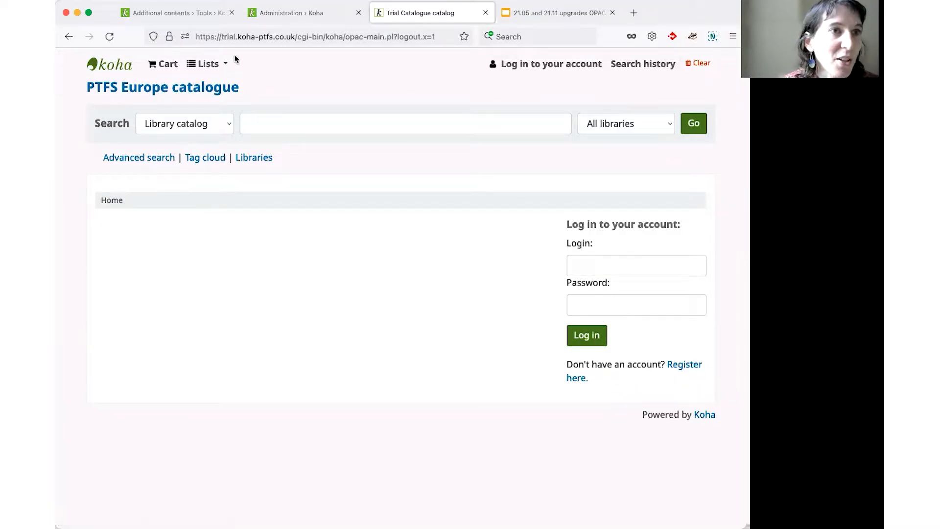
pyautogui.click(201, 15)
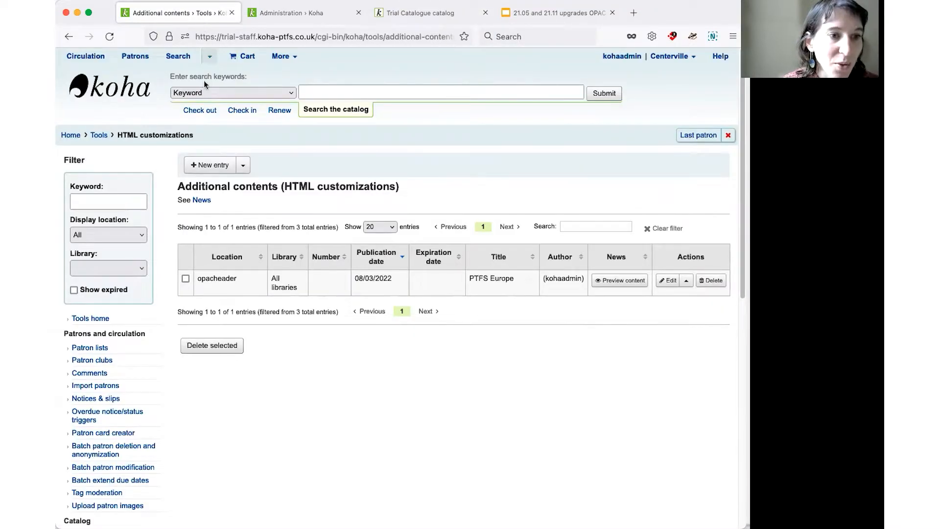
# Examine the settings and content of the opacheader customization, closing it without saving
pyautogui.click(669, 281)
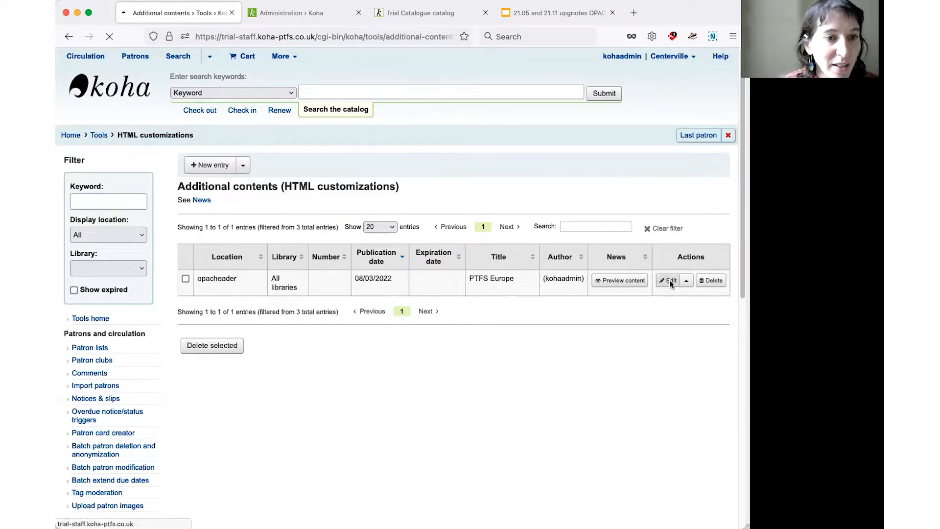
pyautogui.scroll(-1, 402, 401)
pyautogui.scroll(-1, 403, 402)
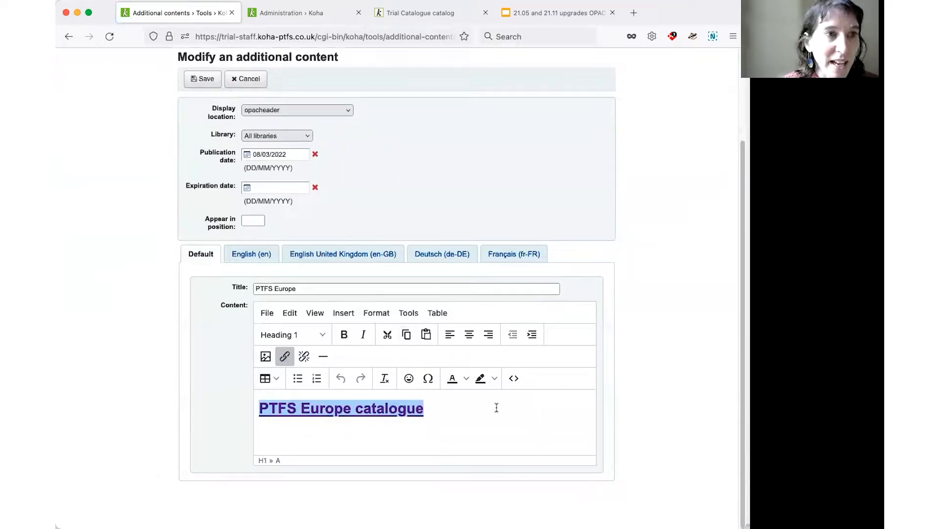
pyautogui.click(260, 79)
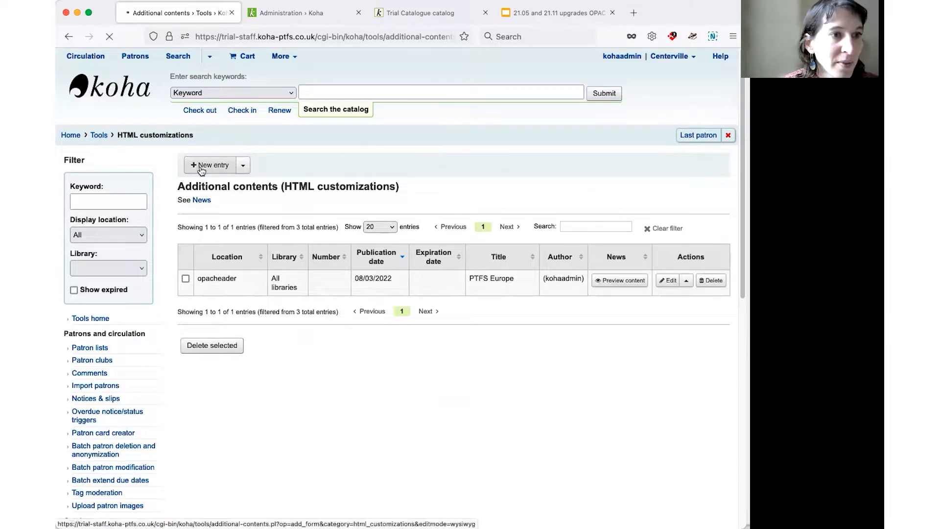
# Start a new HTML customization for all libraries with OpacMainUserBlock as its display location
pyautogui.click(201, 167)
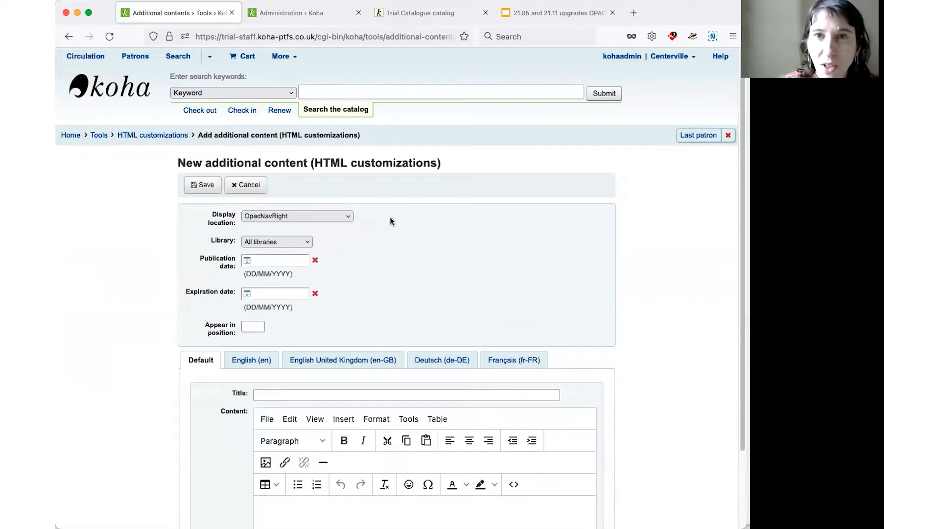
pyautogui.click(336, 217)
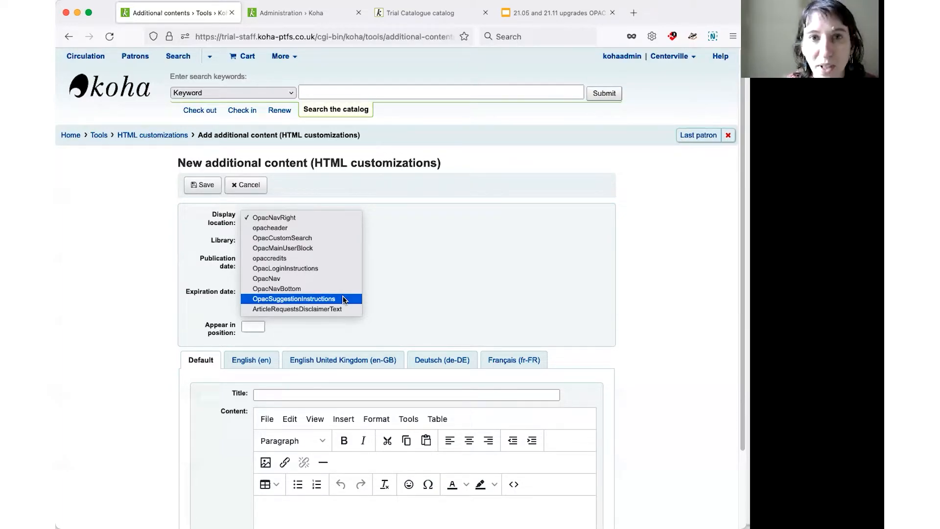
pyautogui.click(343, 299)
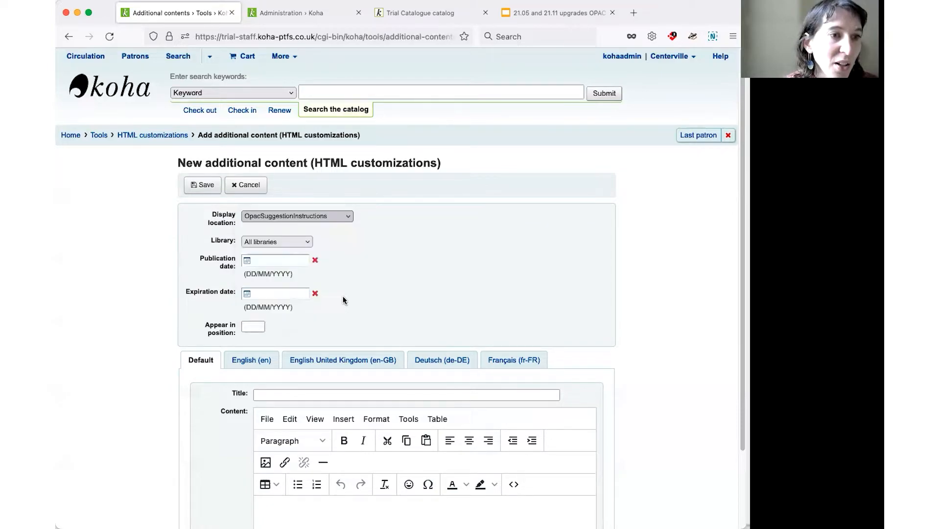
pyautogui.click(273, 242)
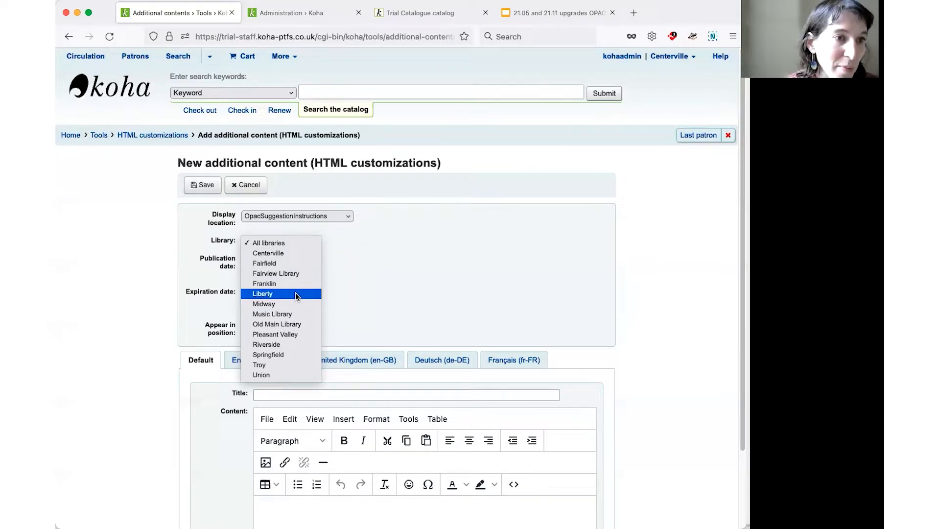
pyautogui.click(372, 248)
pyautogui.click(351, 218)
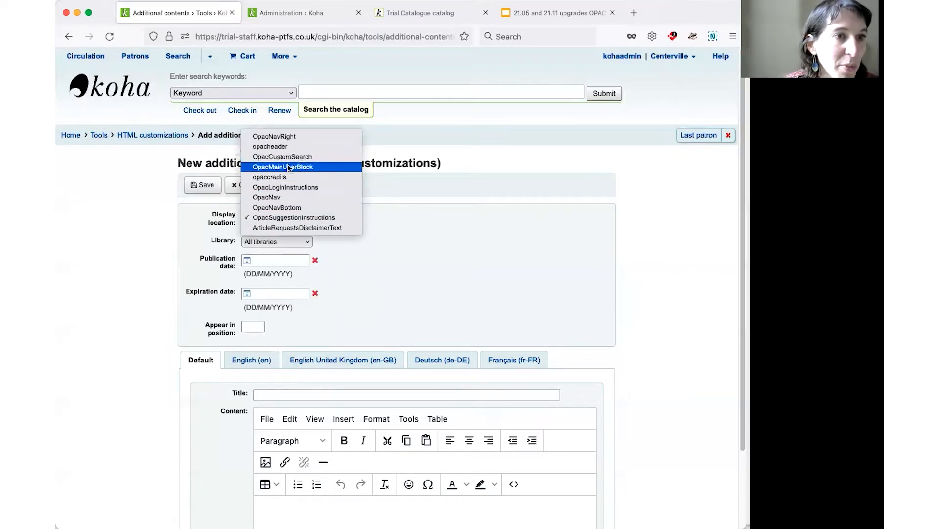
pyautogui.click(333, 167)
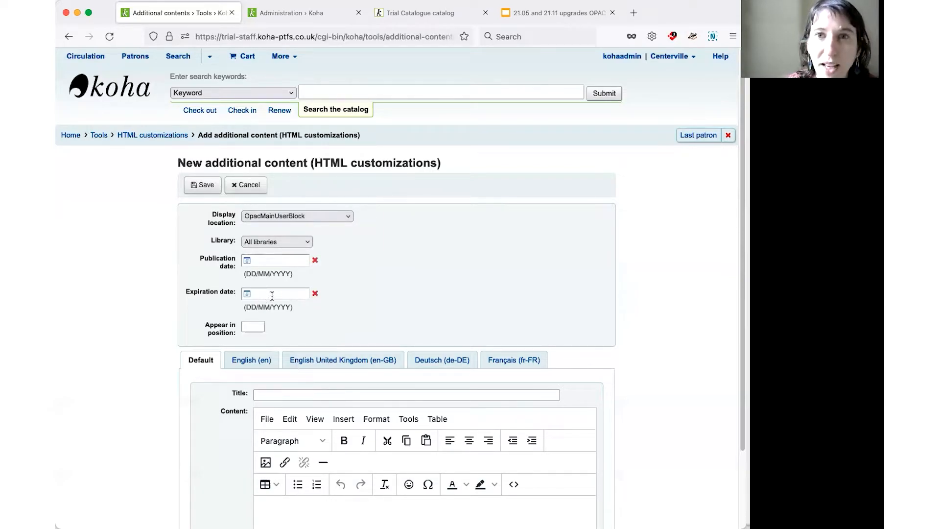
# Title the entry "Welcome message" and enter "Welcome to your online catalogue" as its default content
pyautogui.scroll(-3, 343, 316)
pyautogui.click(266, 308)
pyautogui.write('Welcome')
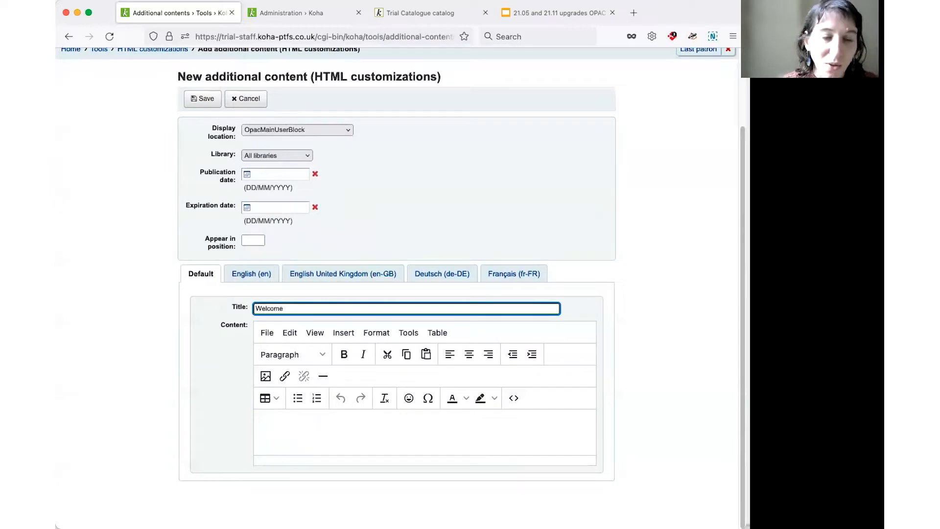
pyautogui.write('message')
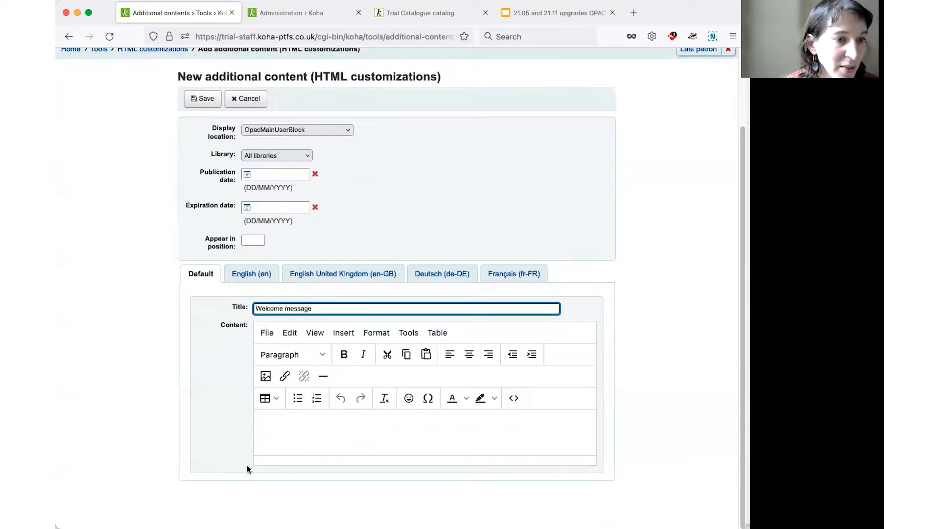
pyautogui.click(280, 435)
pyautogui.write('Welcome to ')
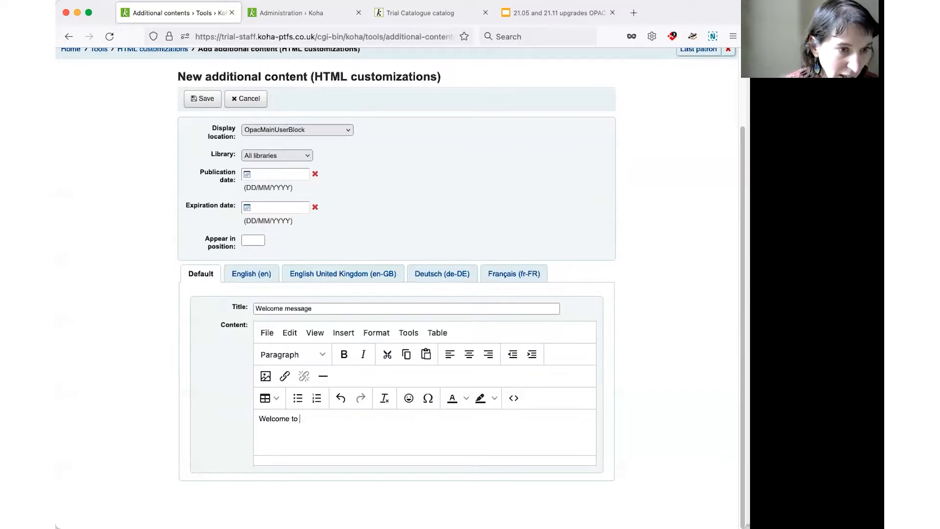
pyautogui.write('your online catalogue')
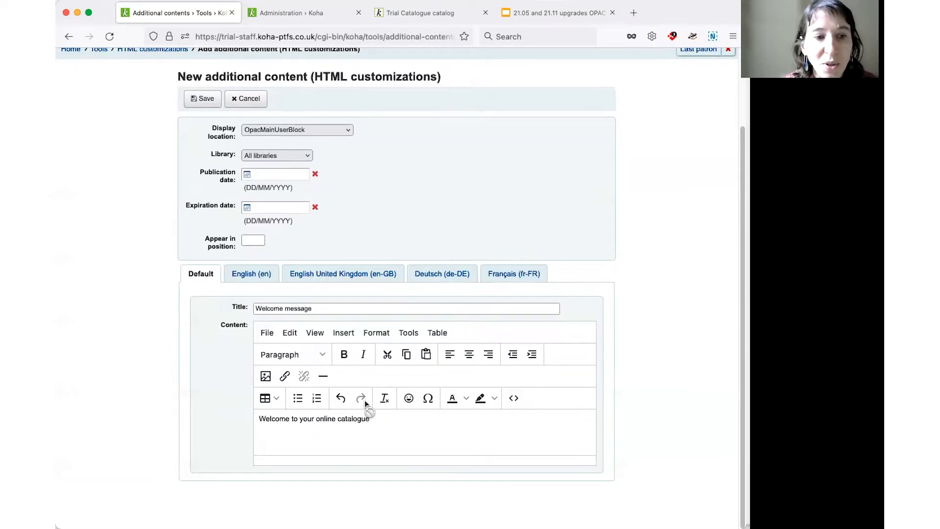
# Format the welcome text as Heading 1 and save the customization
pyautogui.moveTo(381, 419); pyautogui.dragTo(249, 420)
pyautogui.click(298, 399)
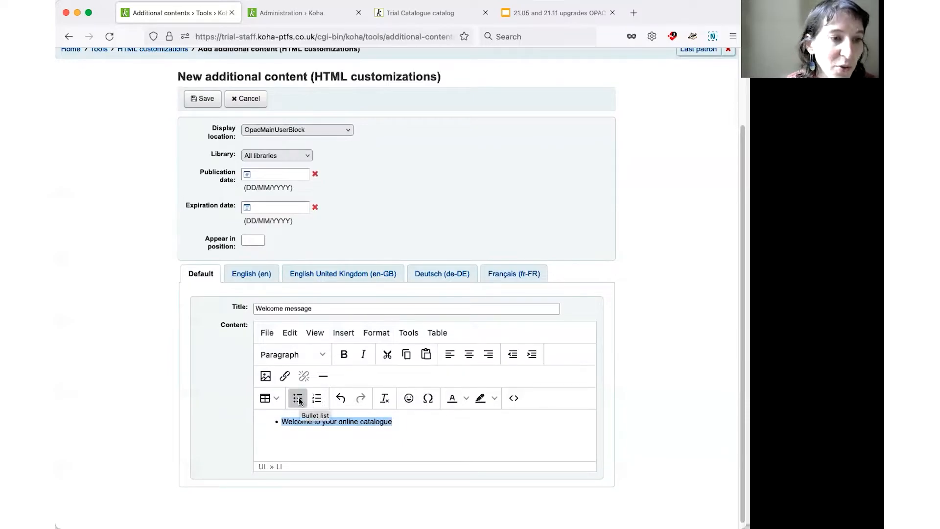
pyautogui.click(299, 399)
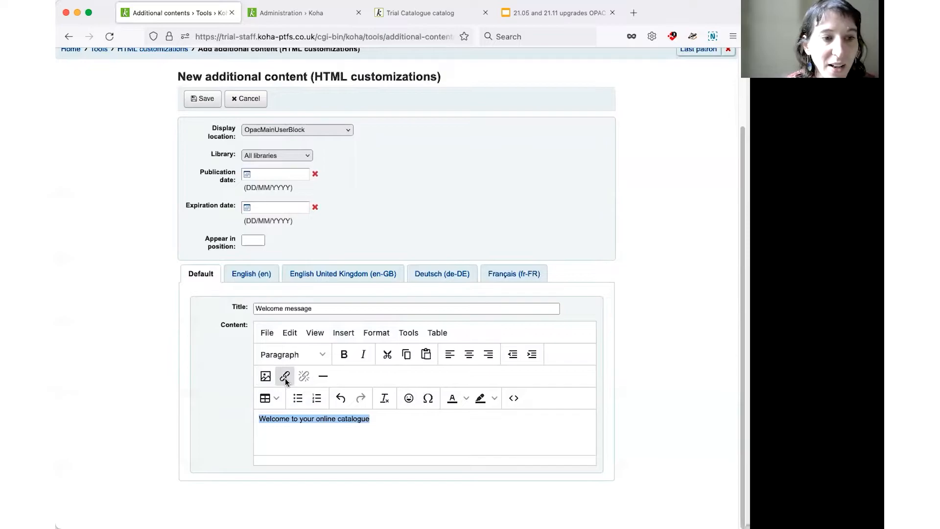
pyautogui.click(313, 355)
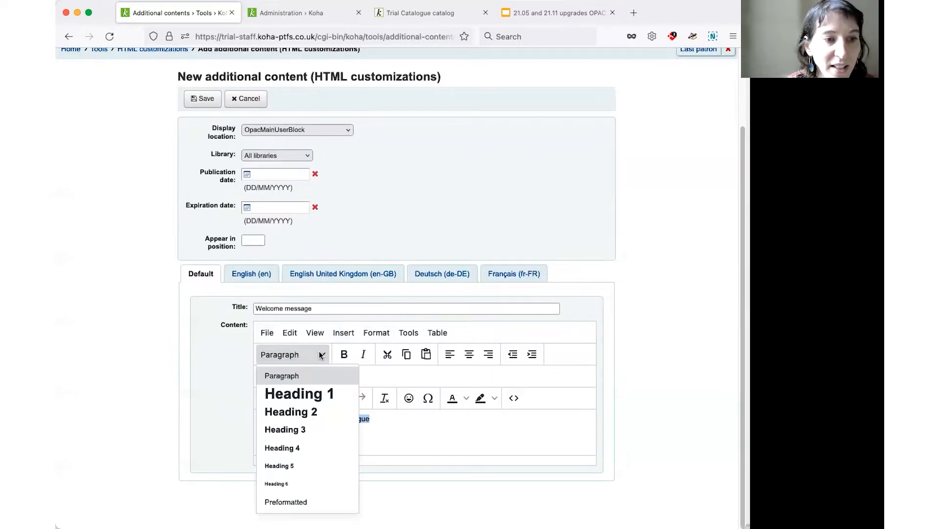
pyautogui.click(318, 393)
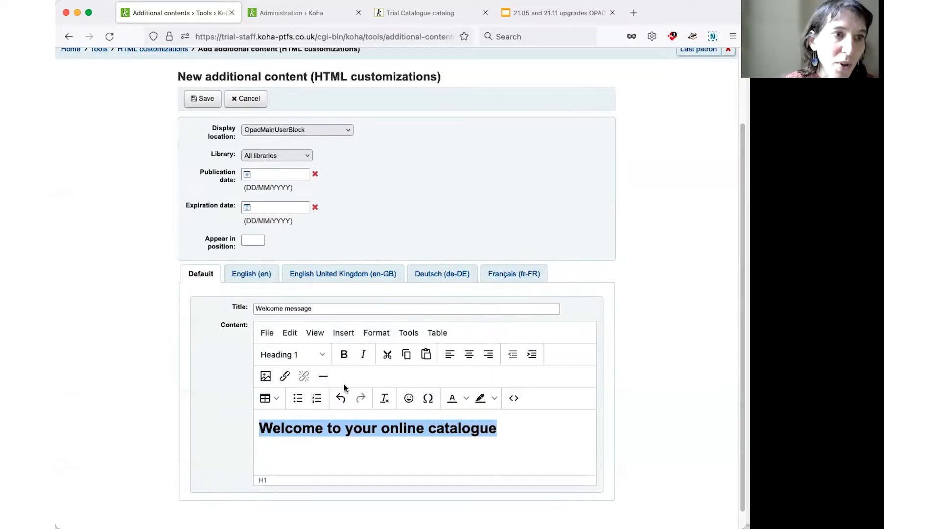
pyautogui.click(203, 95)
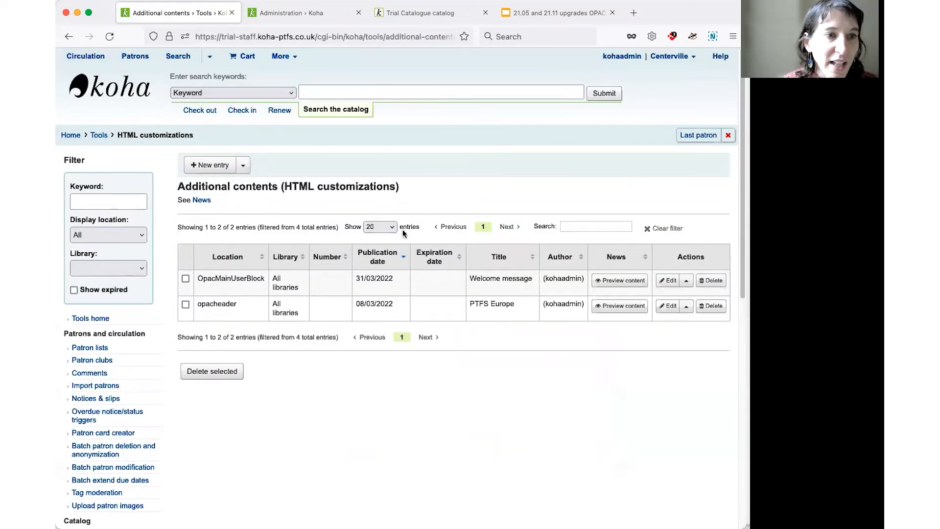
# Reload the public catalogue's home page to check the welcome message
pyautogui.click(421, 13)
pyautogui.click(109, 36)
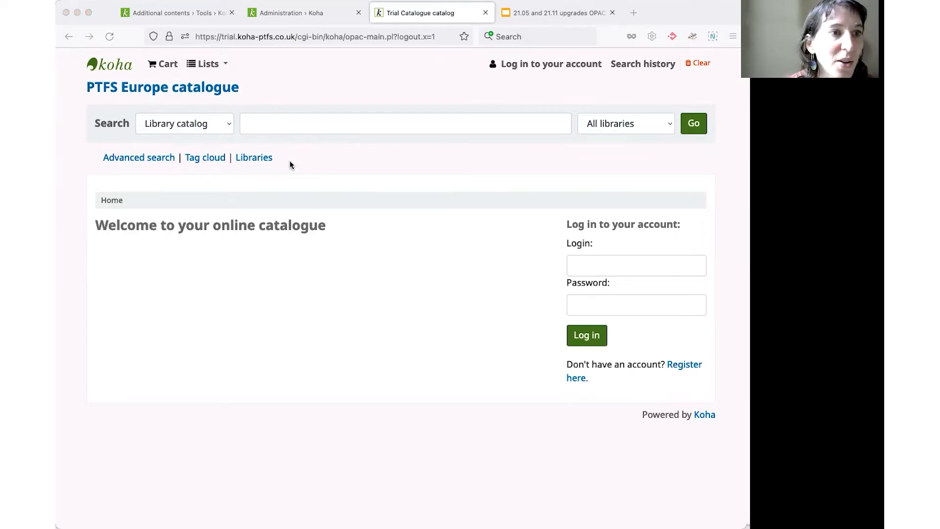
# Compare the public catalogue's Libraries page with the libraries defined in the staff administration
pyautogui.click(265, 162)
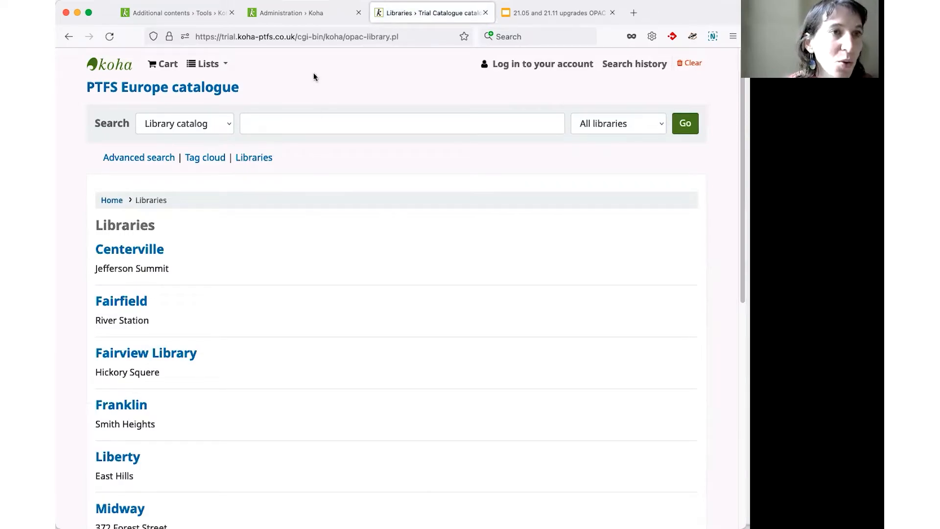
pyautogui.click(289, 15)
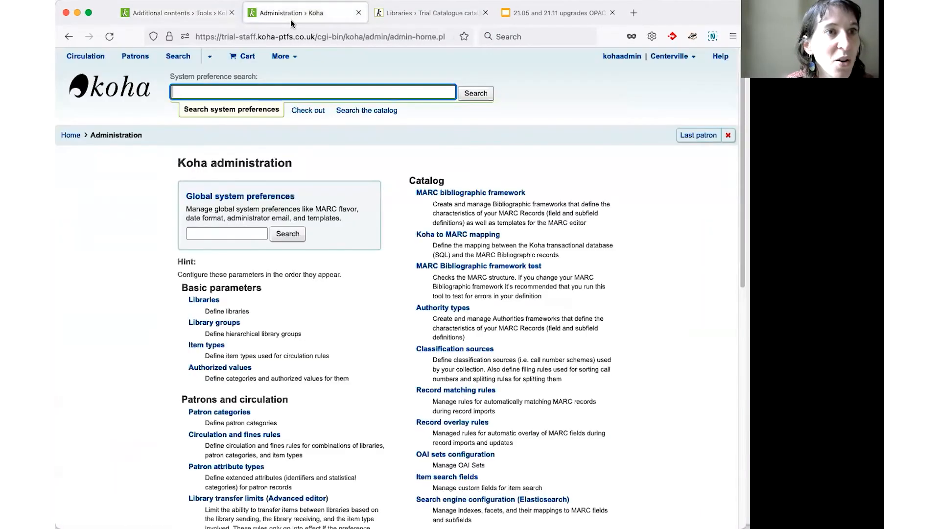
pyautogui.click(197, 305)
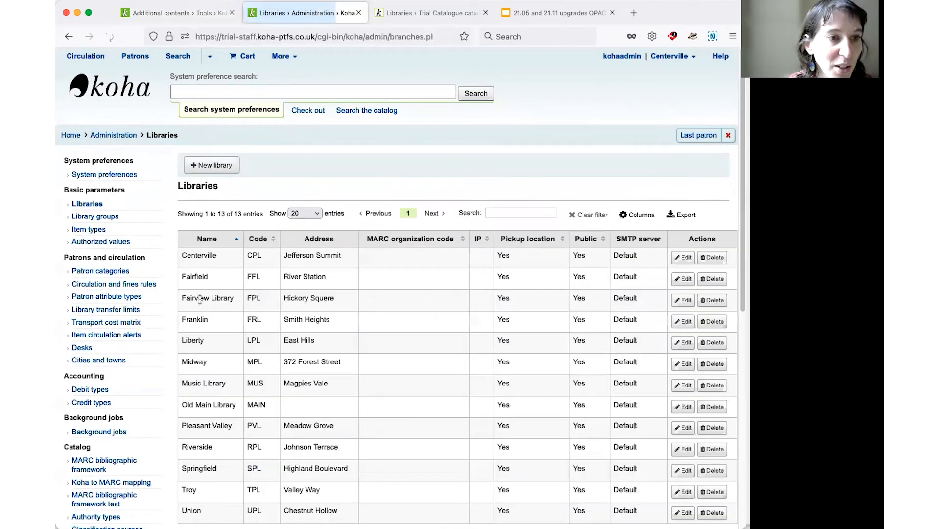
pyautogui.click(422, 22)
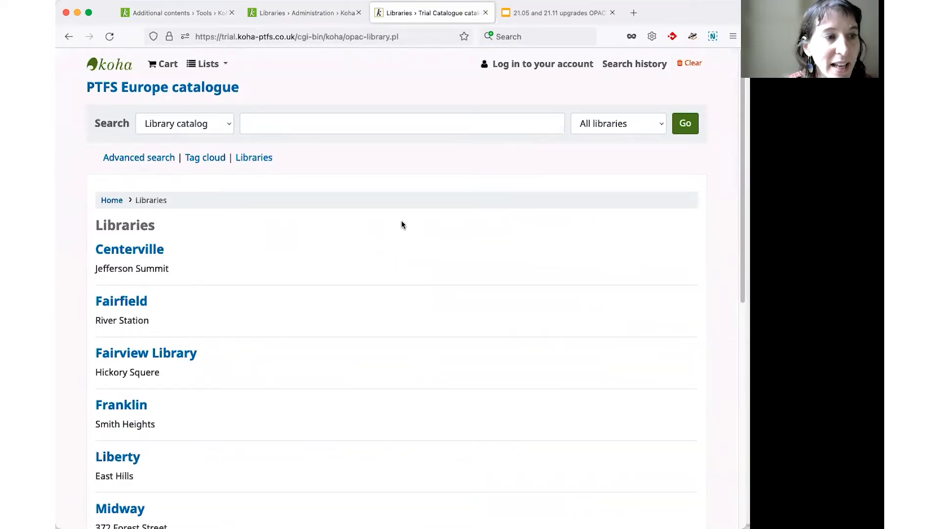
pyautogui.scroll(-4, 395, 198)
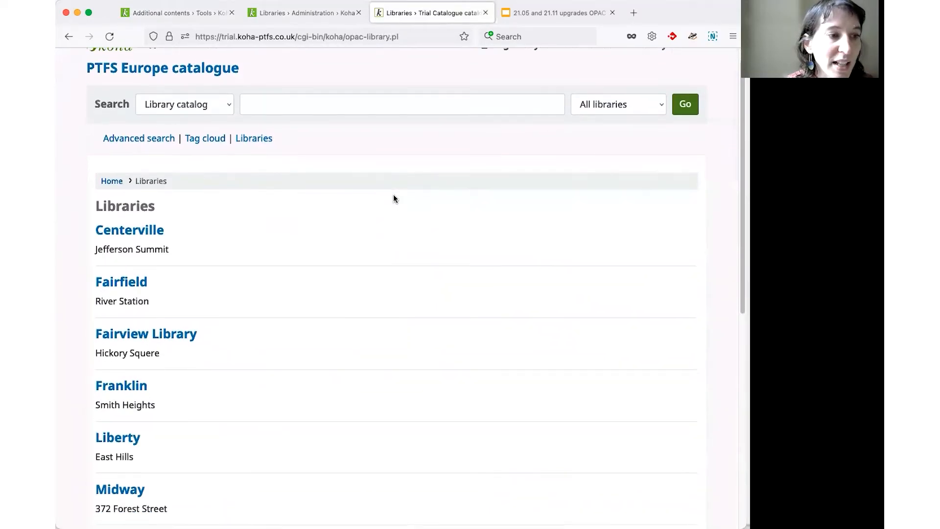
pyautogui.scroll(-1, 395, 198)
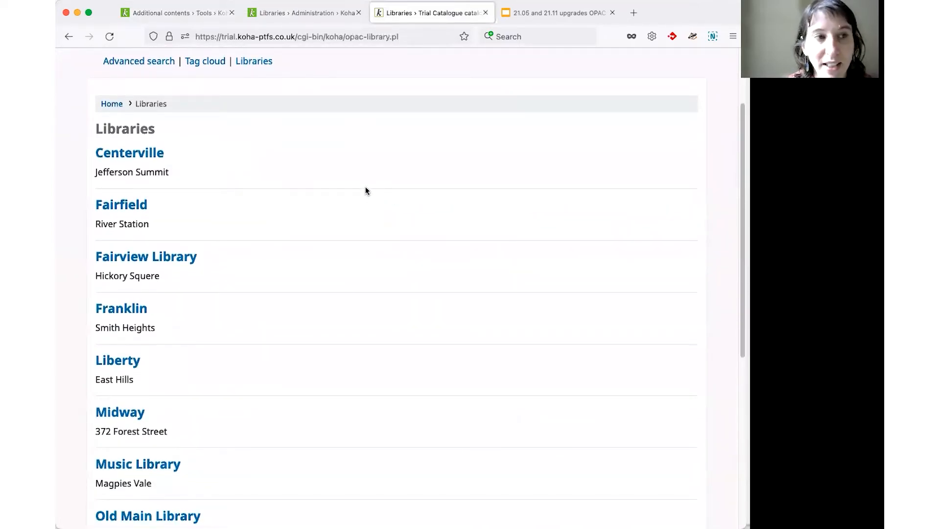
pyautogui.scroll(-4, 367, 190)
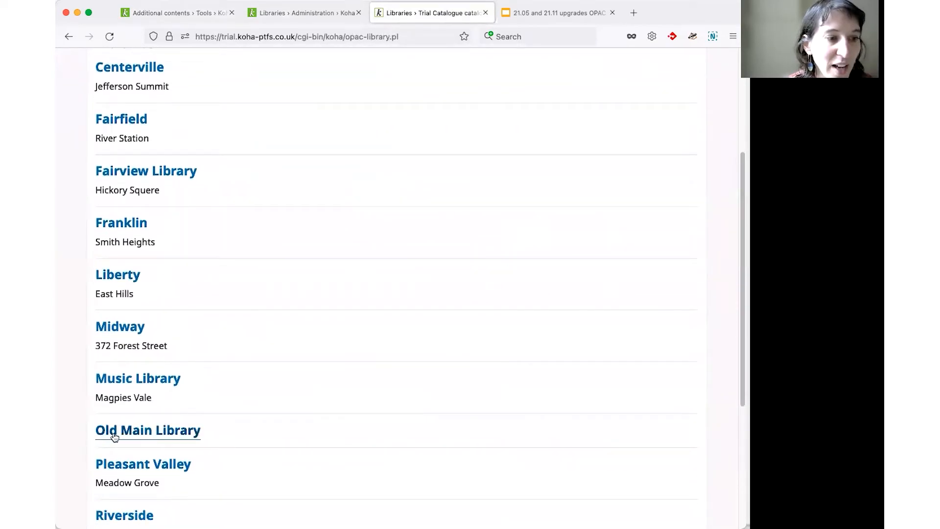
pyautogui.scroll(-3, 223, 433)
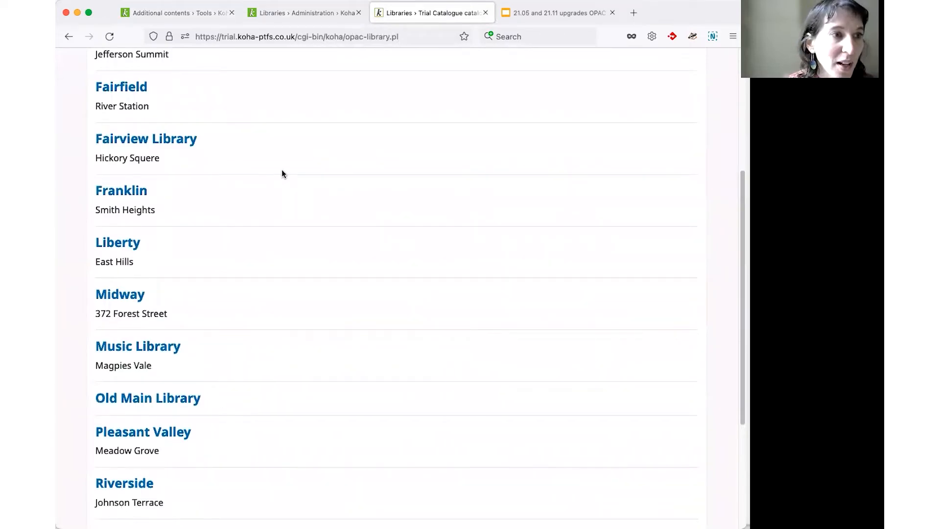
pyautogui.click(307, 13)
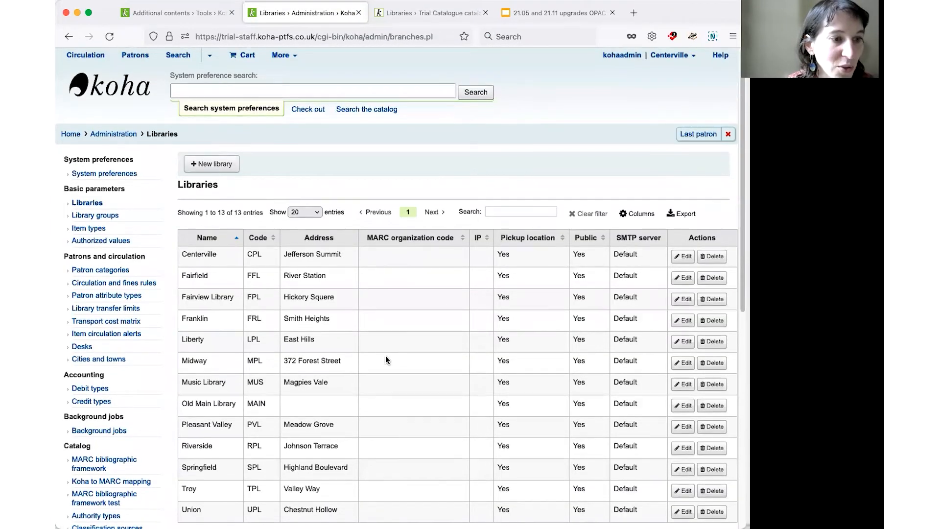
# Edit the Old Main Library record, set its Public option to No, and submit the change
pyautogui.scroll(-2, 342, 360)
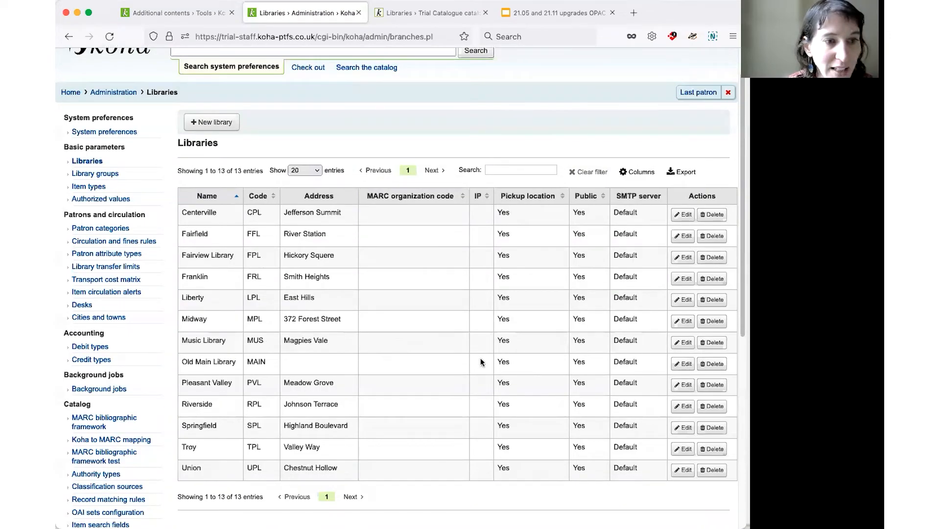
pyautogui.click(675, 365)
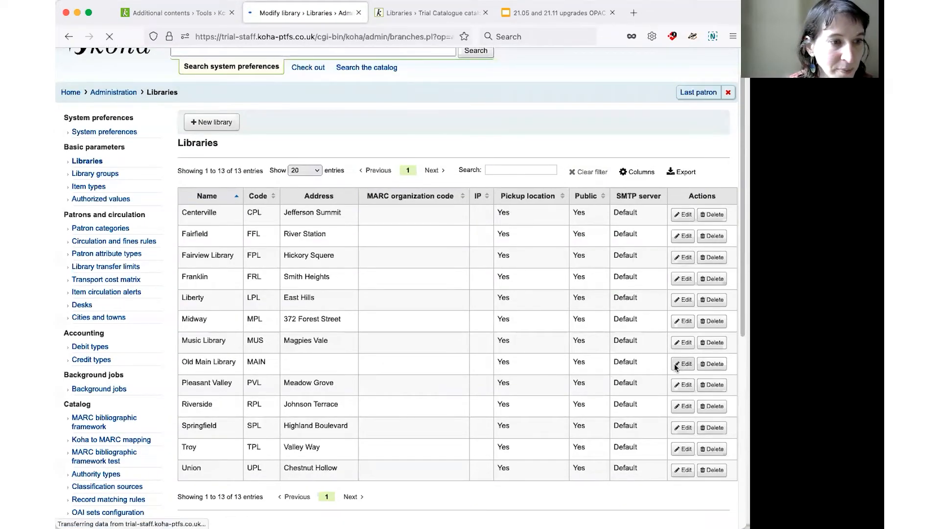
pyautogui.scroll(-4, 519, 341)
pyautogui.scroll(-3, 523, 343)
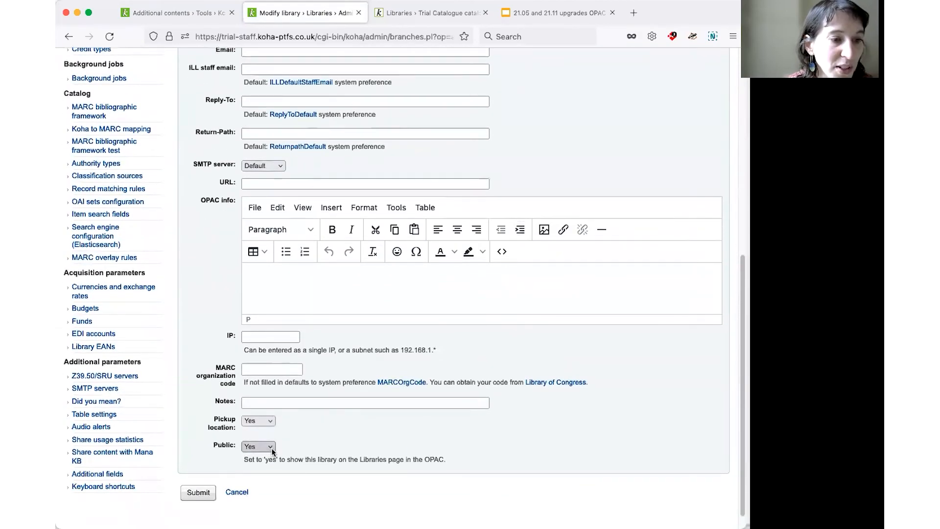
pyautogui.click(271, 448)
pyautogui.click(264, 458)
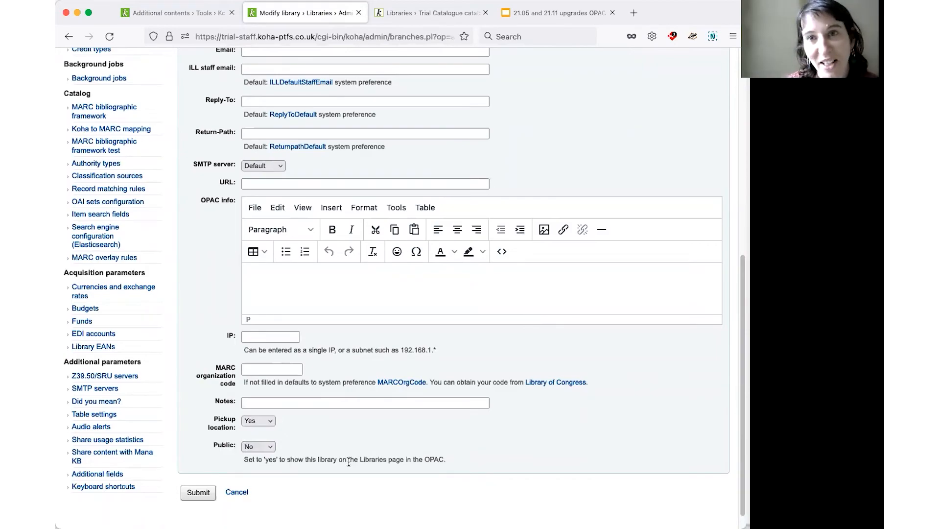
pyautogui.click(200, 494)
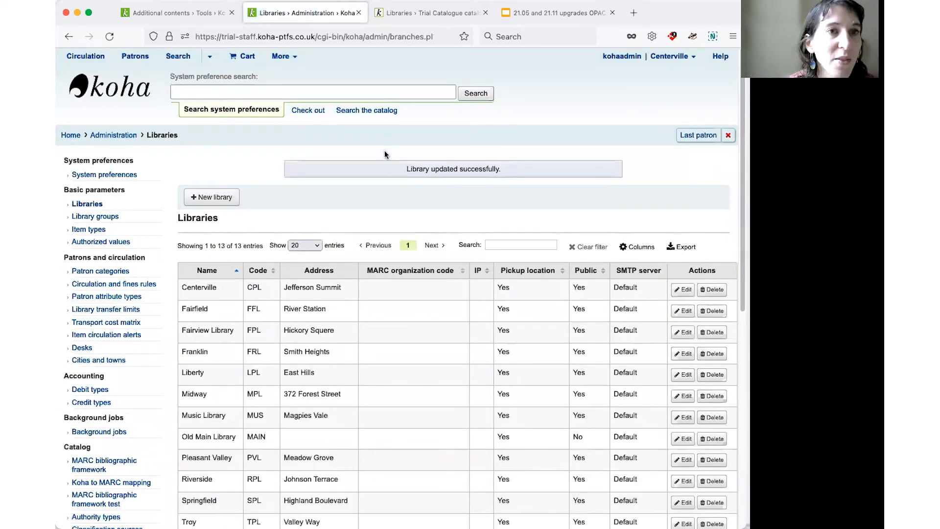
# Reload the public catalogue's Libraries page to check whether Old Main Library is listed
pyautogui.click(421, 12)
pyautogui.click(109, 36)
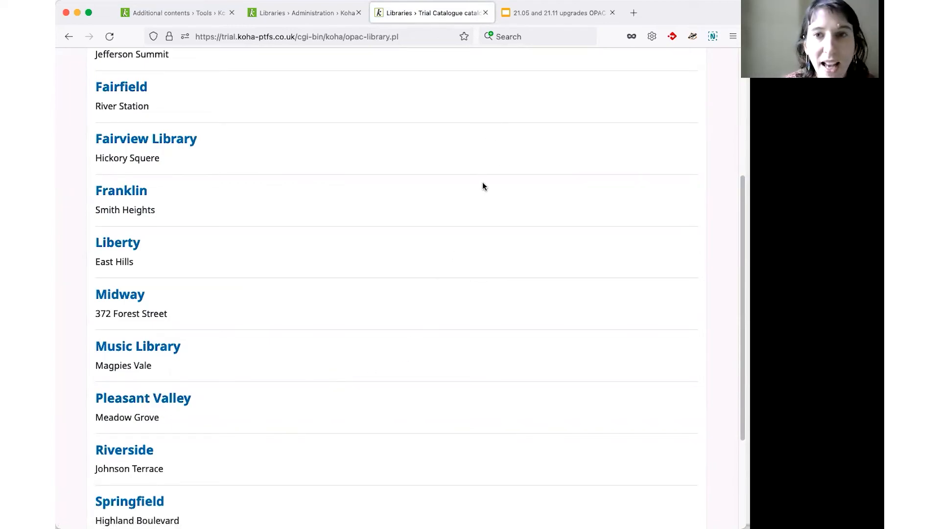
pyautogui.scroll(3, 483, 181)
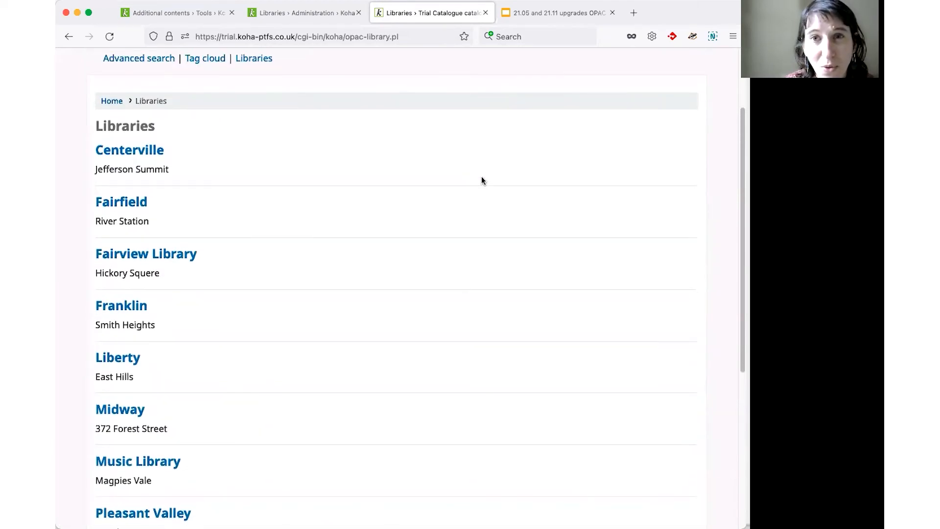
pyautogui.scroll(2, 482, 180)
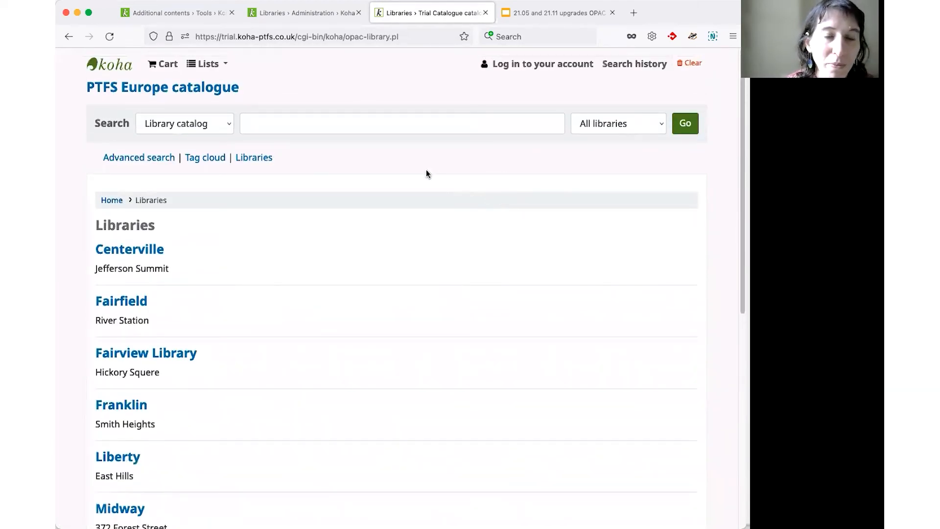